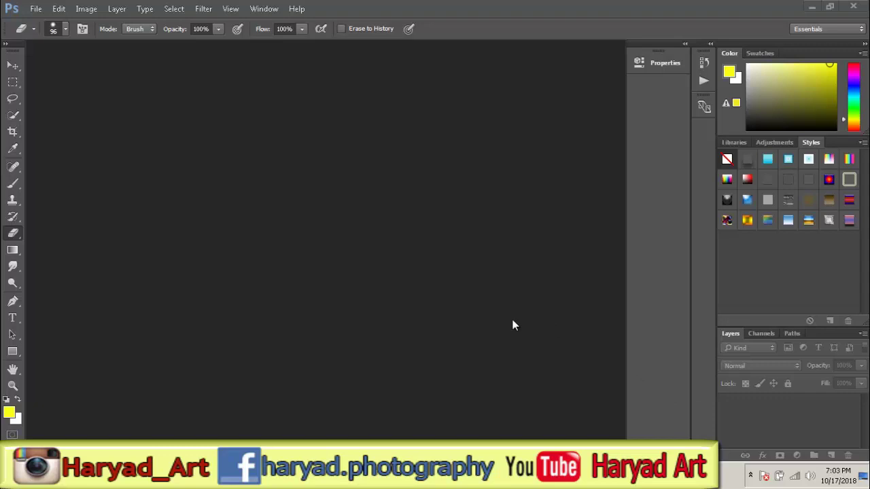
Open DSC_0003.JPG, the boy in the blue shirt, from the D610 folder
{"action": "double_click", "coordinate": [397, 237]}
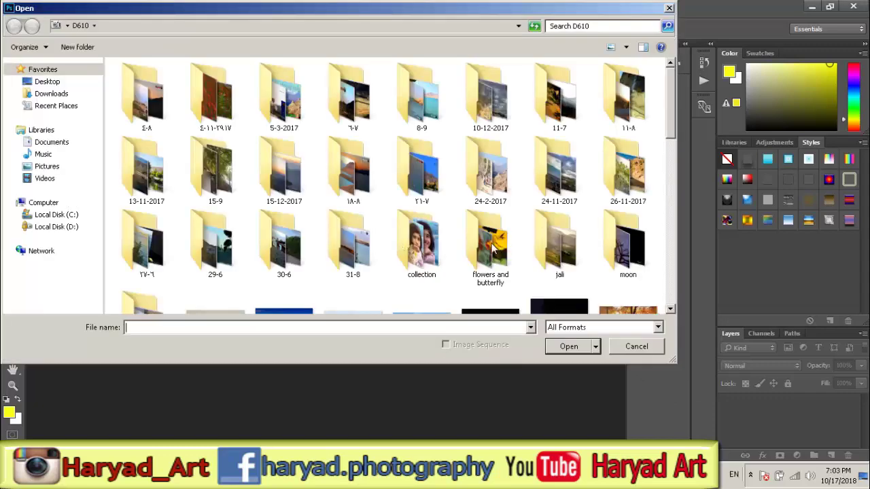
{"action": "scroll", "coordinate": [494, 249], "scroll_direction": "down", "scroll_amount": 10}
{"action": "scroll", "coordinate": [494, 249], "scroll_direction": "down", "scroll_amount": 3}
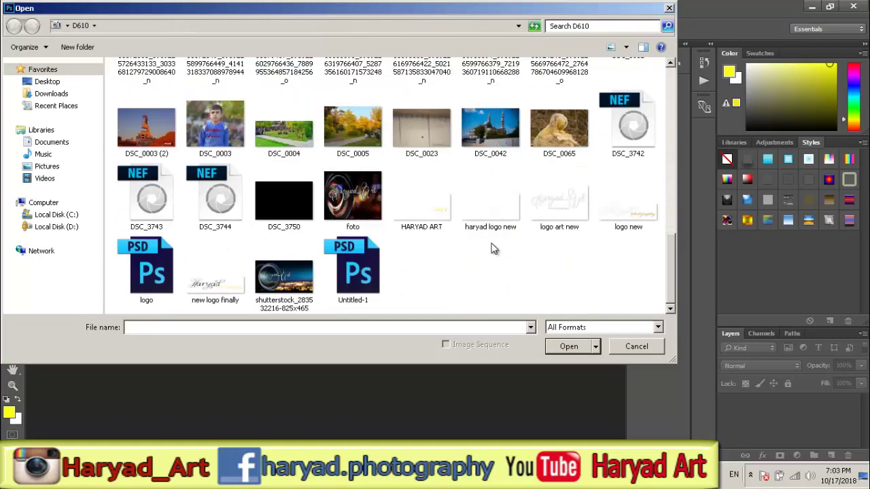
{"action": "scroll", "coordinate": [494, 249], "scroll_direction": "up", "scroll_amount": 1}
{"action": "double_click", "coordinate": [214, 197]}
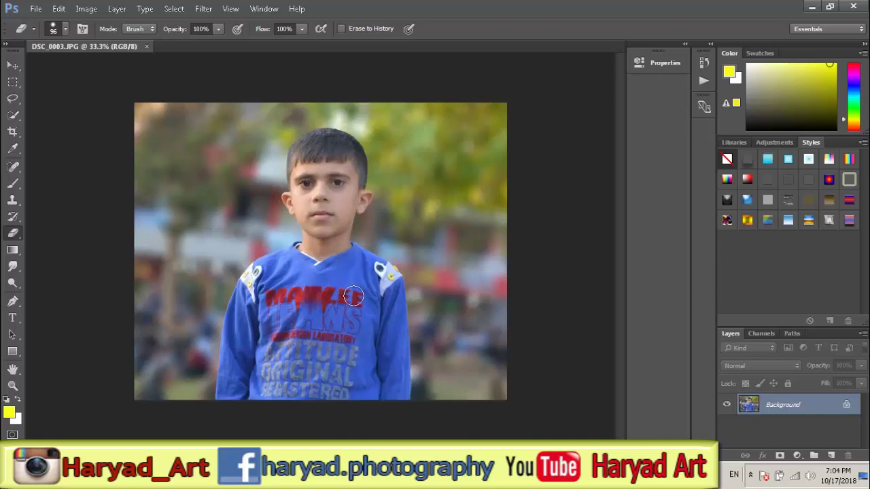
Unlock the Background into Layer 0, duplicate it as Layer 0 copy, and hide Layer 0
{"action": "left_click", "coordinate": [846, 407]}
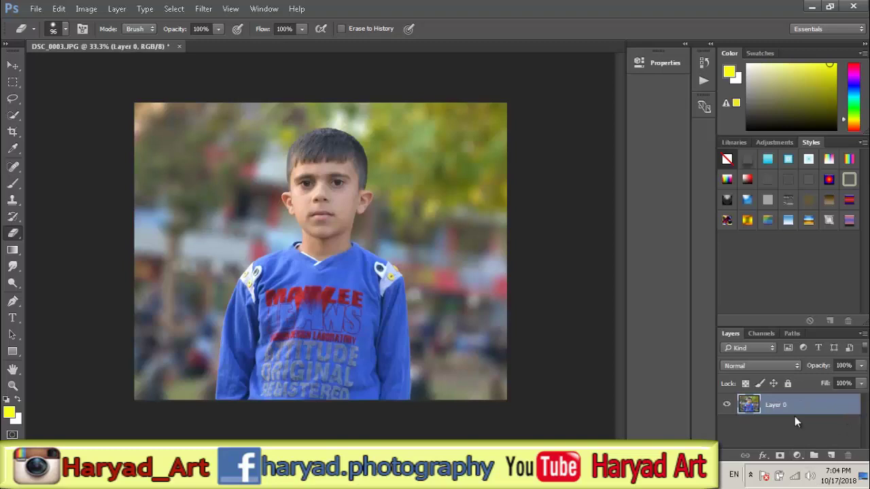
{"action": "mouse_move", "coordinate": [796, 413]}
{"action": "left_mouse_down"}
{"action": "mouse_move", "coordinate": [808, 415]}
{"action": "mouse_move", "coordinate": [830, 456]}
{"action": "left_mouse_up"}
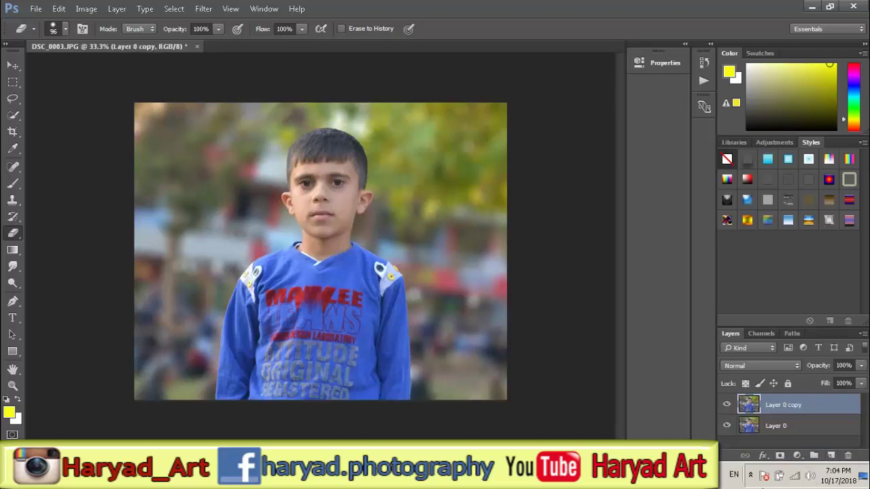
{"action": "left_click", "coordinate": [727, 426]}
{"action": "left_click", "coordinate": [797, 455]}
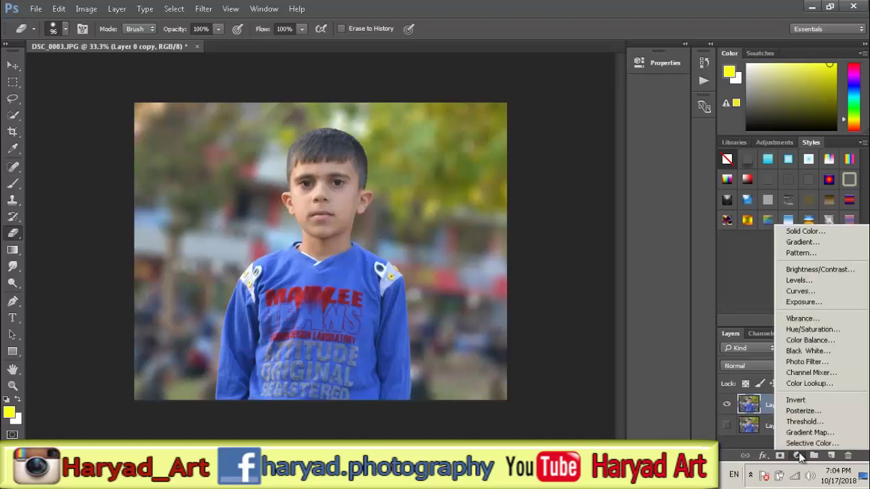
Add a Hue/Saturation layer: Master saturation +40, lightness -17; Yellows hue -12, saturation +27
{"action": "left_click", "coordinate": [813, 332]}
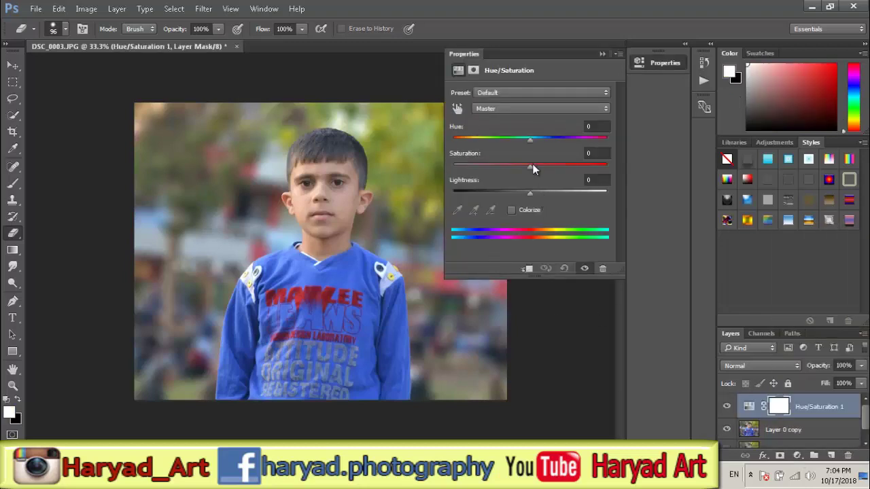
{"action": "left_click_drag", "start_coordinate": [530, 166], "coordinate": [561, 172]}
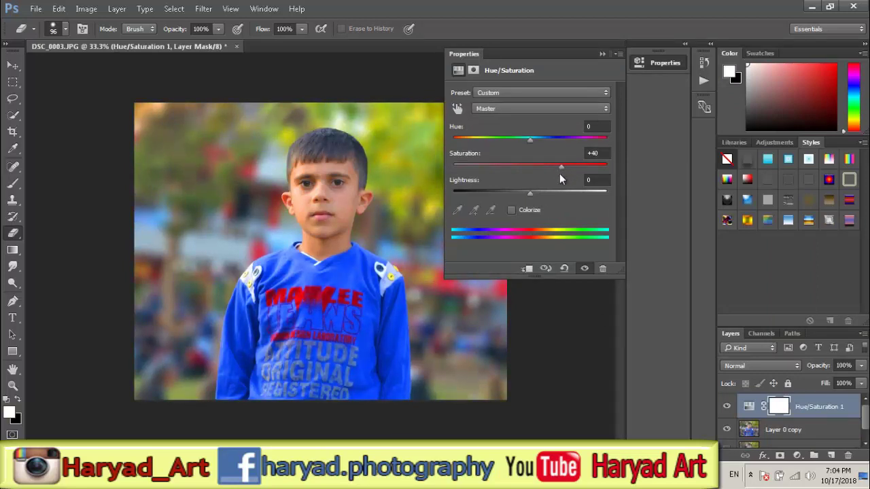
{"action": "left_click_drag", "start_coordinate": [530, 195], "coordinate": [515, 196]}
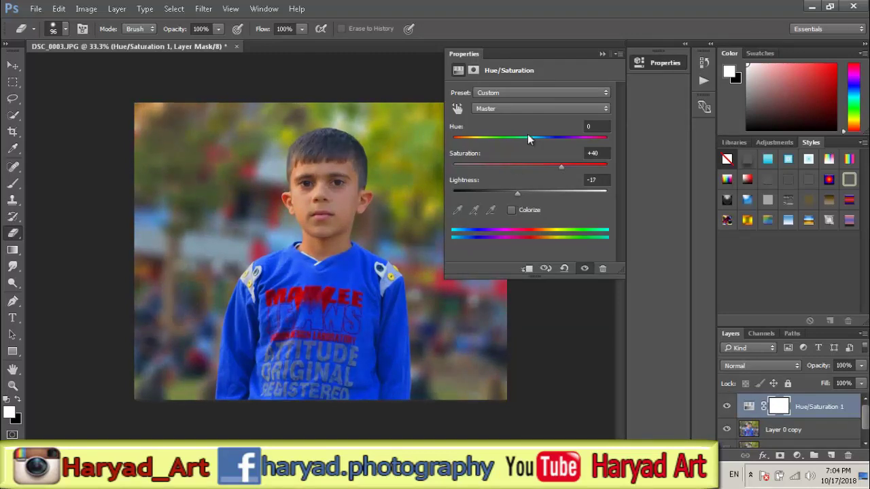
{"action": "left_click", "coordinate": [520, 109]}
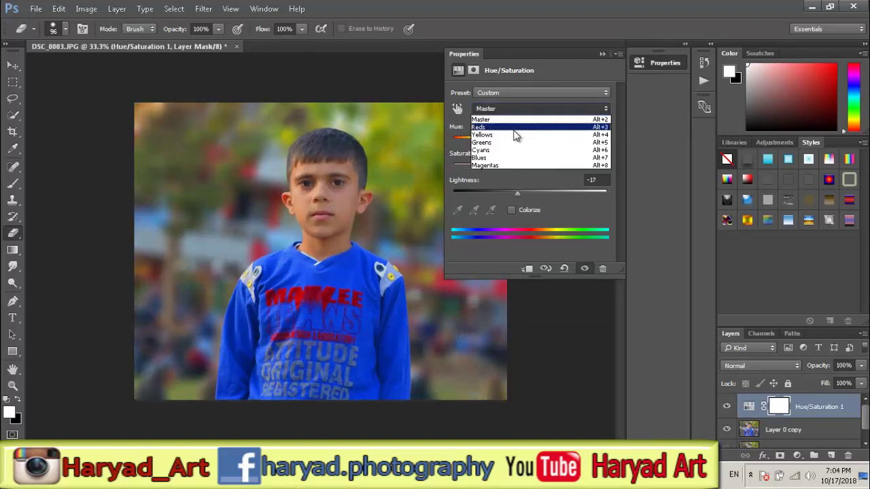
{"action": "left_click", "coordinate": [515, 134]}
{"action": "left_click_drag", "start_coordinate": [530, 140], "coordinate": [519, 140]}
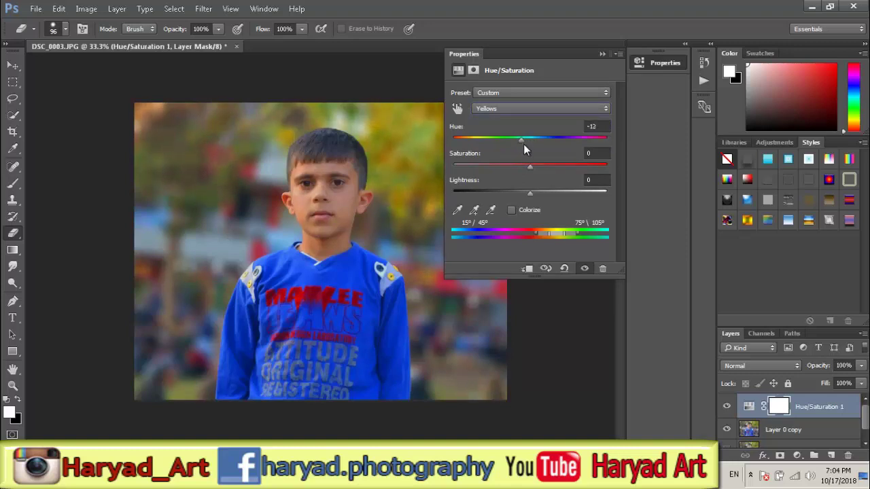
{"action": "left_click_drag", "start_coordinate": [531, 165], "coordinate": [551, 166]}
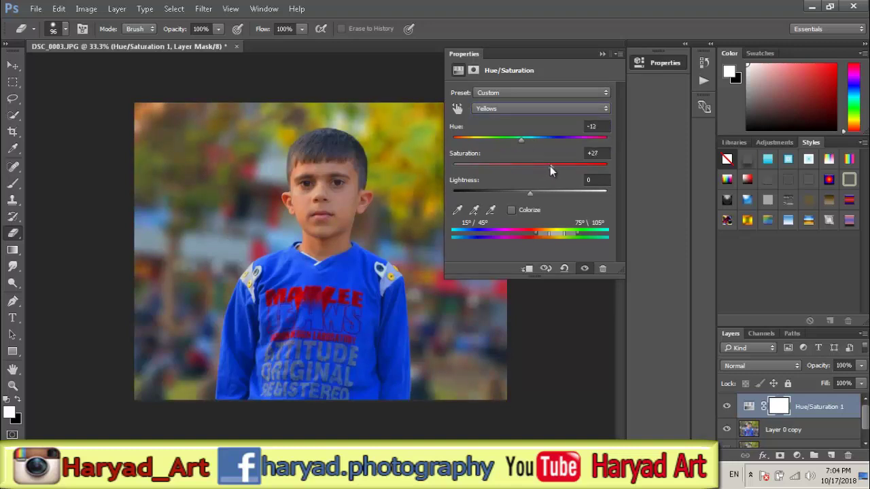
Slightly raise Reds saturation, lower Greens saturation and raise Cyans saturation
{"action": "left_click", "coordinate": [515, 109]}
{"action": "left_click", "coordinate": [510, 125]}
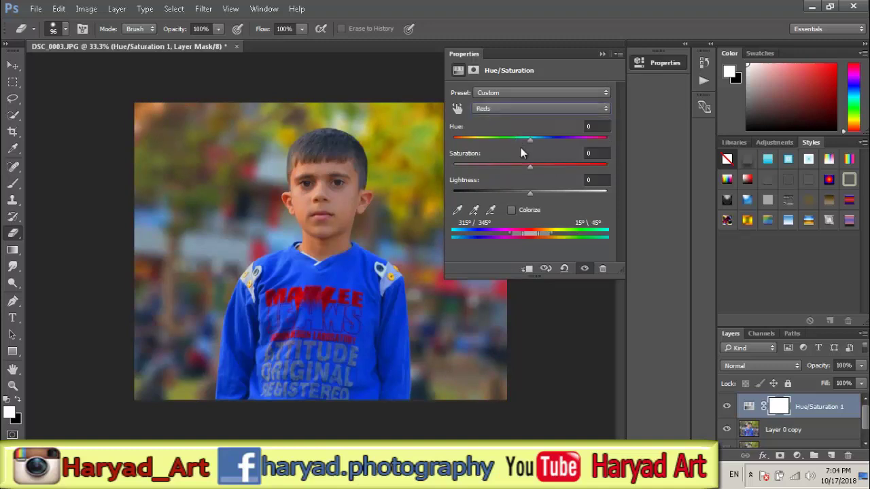
{"action": "mouse_move", "coordinate": [530, 168]}
{"action": "left_mouse_down"}
{"action": "mouse_move", "coordinate": [545, 167]}
{"action": "mouse_move", "coordinate": [530, 169]}
{"action": "left_mouse_up"}
{"action": "left_click", "coordinate": [517, 109]}
{"action": "left_click", "coordinate": [511, 141]}
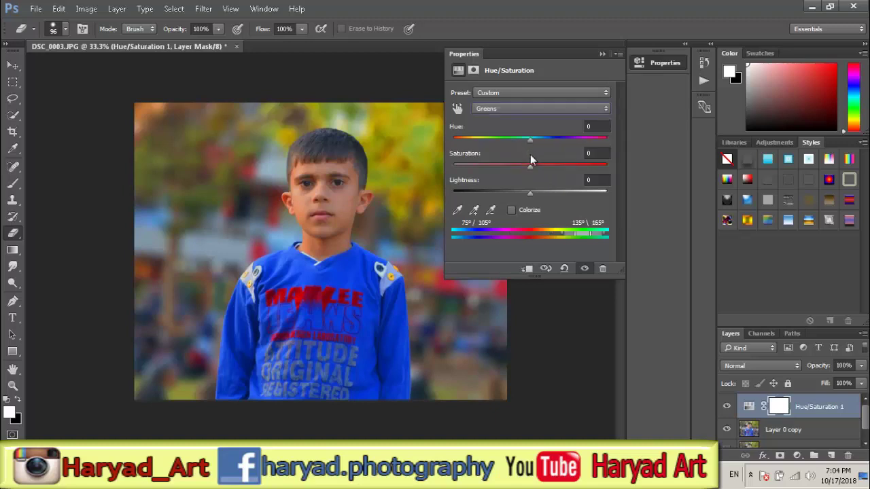
{"action": "mouse_move", "coordinate": [530, 165]}
{"action": "left_mouse_down"}
{"action": "mouse_move", "coordinate": [546, 166]}
{"action": "mouse_move", "coordinate": [526, 170]}
{"action": "left_mouse_up"}
{"action": "left_click", "coordinate": [507, 108]}
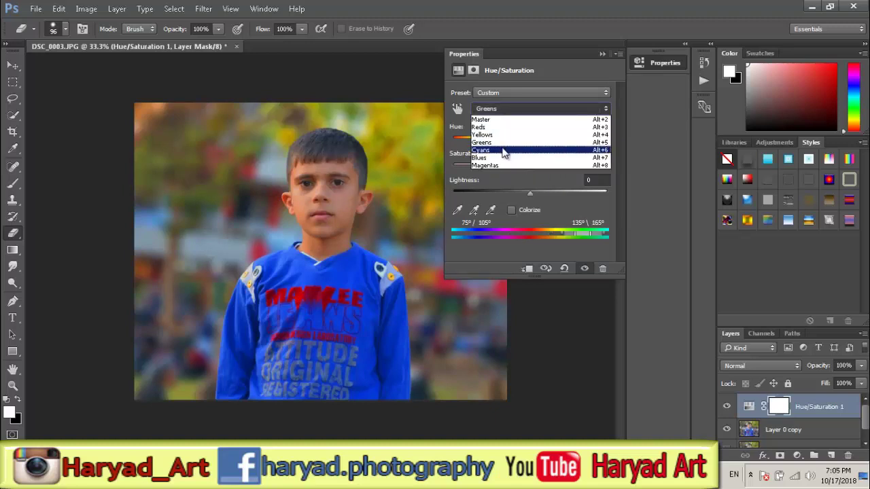
{"action": "left_click", "coordinate": [501, 151]}
{"action": "mouse_move", "coordinate": [528, 162]}
{"action": "left_mouse_down"}
{"action": "mouse_move", "coordinate": [544, 166]}
{"action": "mouse_move", "coordinate": [511, 170]}
{"action": "mouse_move", "coordinate": [556, 167]}
{"action": "mouse_move", "coordinate": [506, 168]}
{"action": "mouse_move", "coordinate": [553, 170]}
{"action": "left_mouse_up"}
Select the Blues range, then boost Magentas saturation to +29
{"action": "left_click", "coordinate": [506, 109]}
{"action": "left_click", "coordinate": [506, 158]}
{"action": "left_click", "coordinate": [501, 106]}
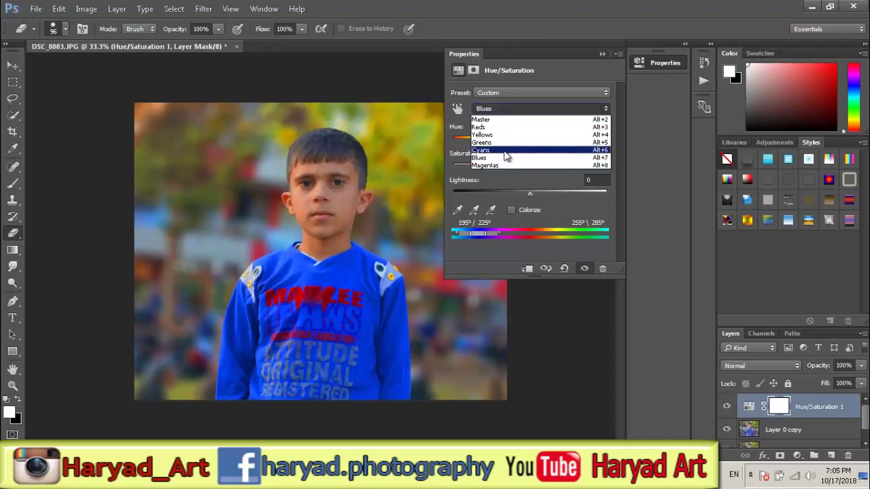
{"action": "left_click", "coordinate": [504, 165]}
{"action": "left_click_drag", "start_coordinate": [531, 168], "coordinate": [553, 169]}
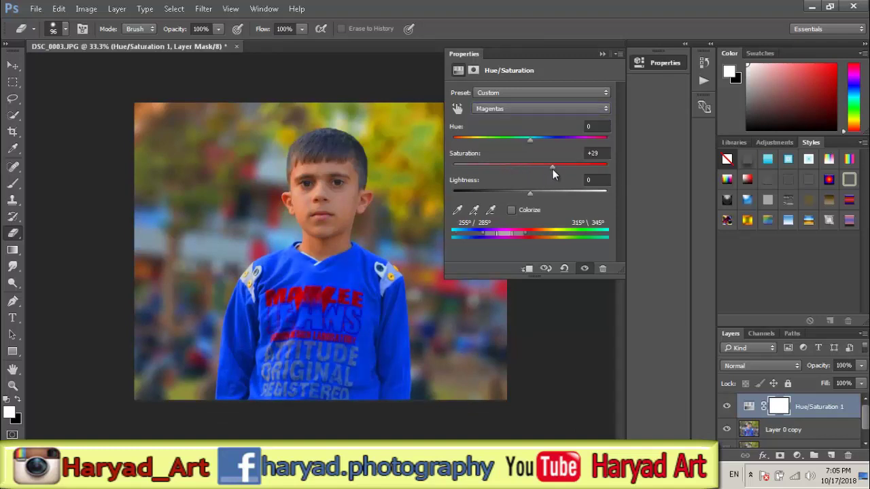
{"action": "left_click", "coordinate": [602, 54]}
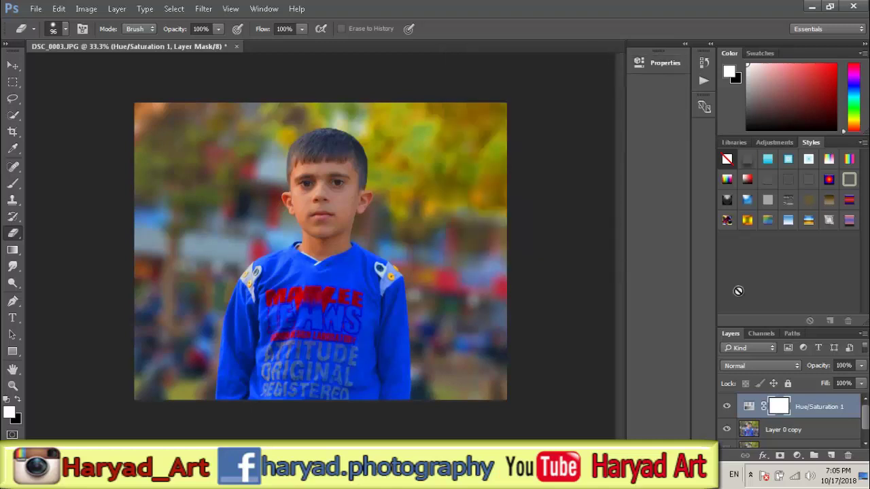
Merge Layer 0 copy and Hue/Saturation 1 into a single layer
{"action": "left_click", "coordinate": [773, 431]}
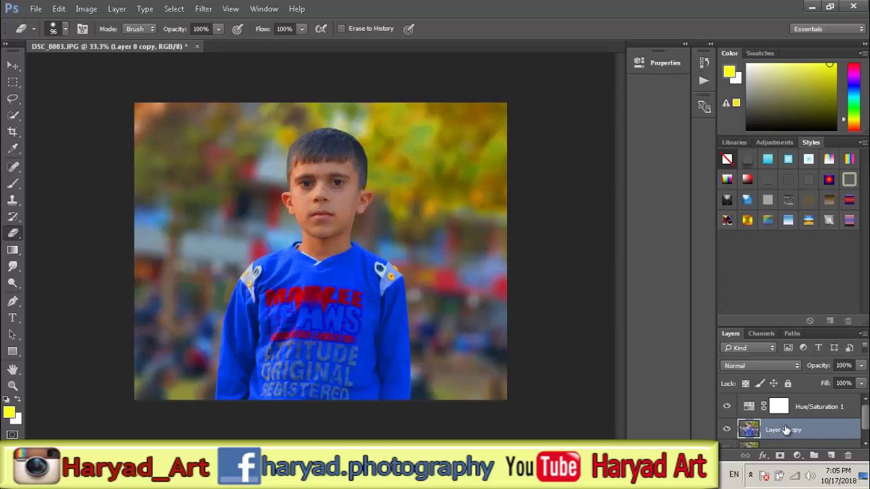
{"action": "key", "text": "ctrl+a"}
{"action": "left_click", "coordinate": [807, 412], "text": "ctrl"}
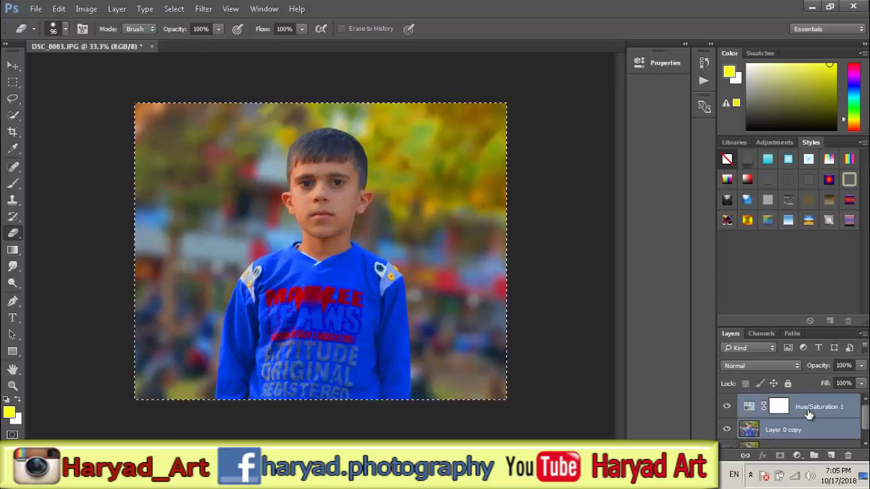
{"action": "right_click", "coordinate": [801, 428]}
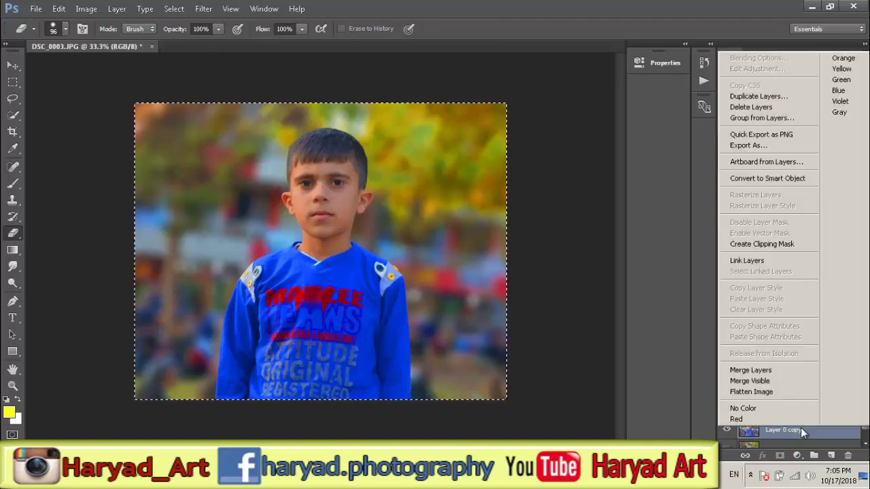
{"action": "left_click", "coordinate": [779, 373]}
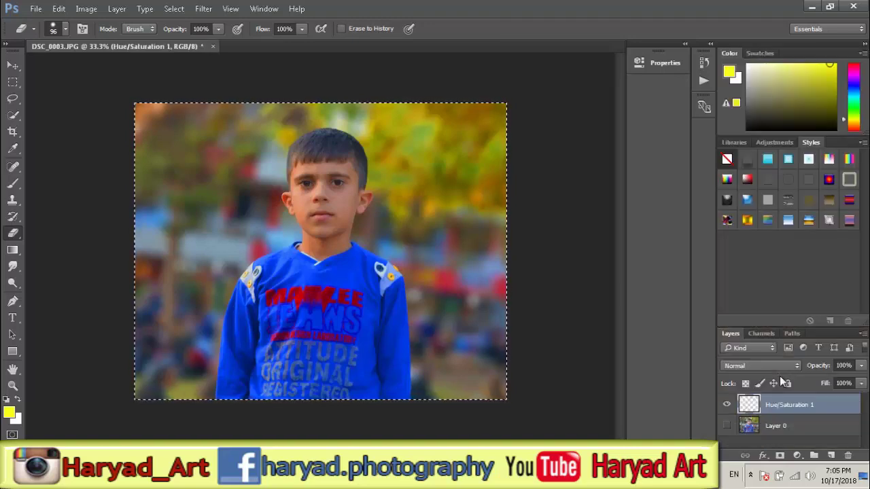
Make Layer 0 visible and toggle the vivid layer repeatedly to compare with the original
{"action": "left_click", "coordinate": [726, 425]}
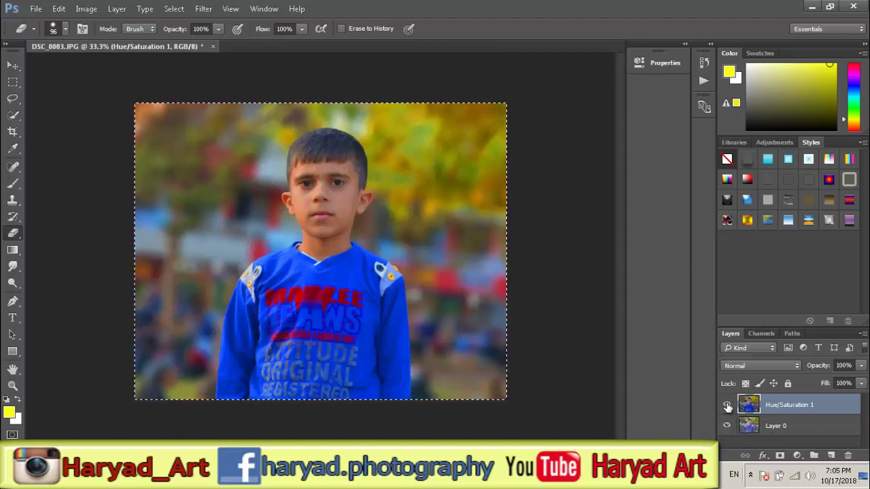
{"action": "left_click", "coordinate": [727, 405]}
{"action": "left_click", "coordinate": [727, 405]}
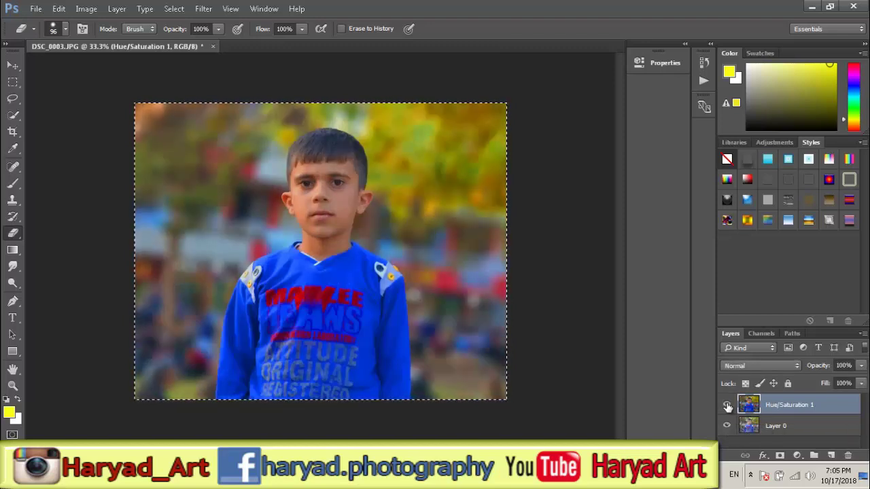
{"action": "left_click", "coordinate": [728, 405]}
{"action": "left_click", "coordinate": [727, 405]}
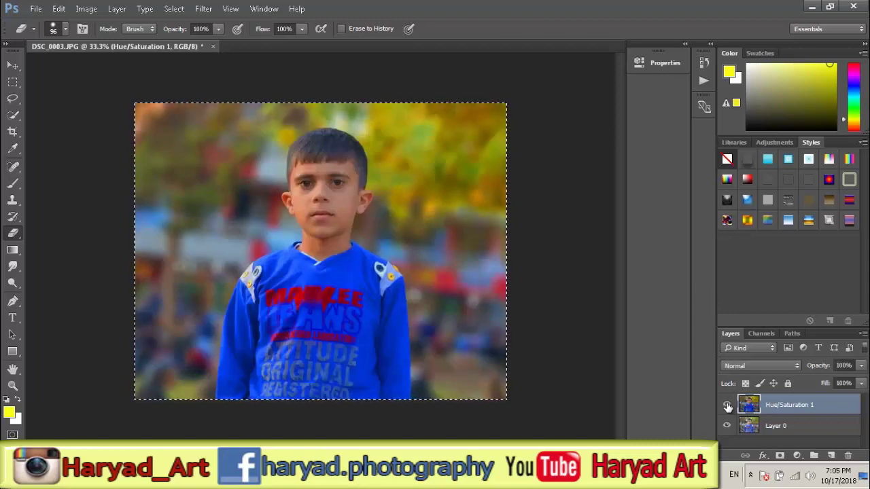
{"action": "left_click", "coordinate": [727, 405]}
{"action": "left_click", "coordinate": [728, 405]}
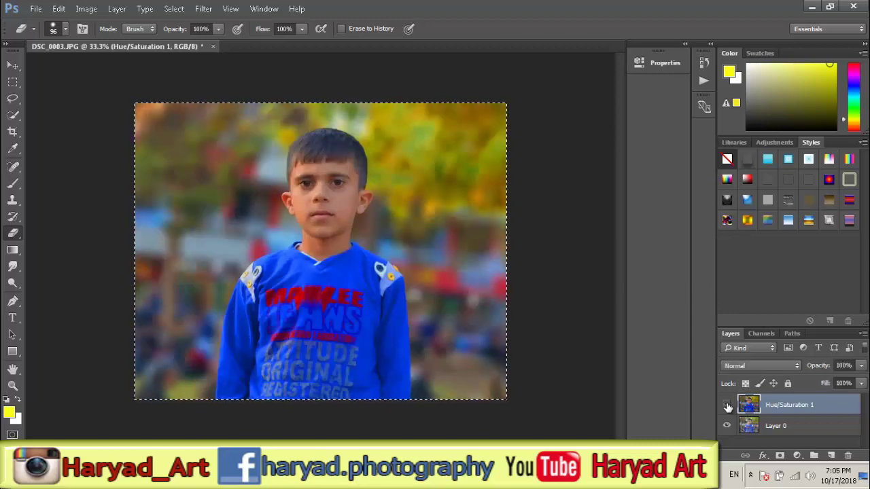
{"action": "left_click", "coordinate": [727, 405]}
{"action": "left_click", "coordinate": [727, 405]}
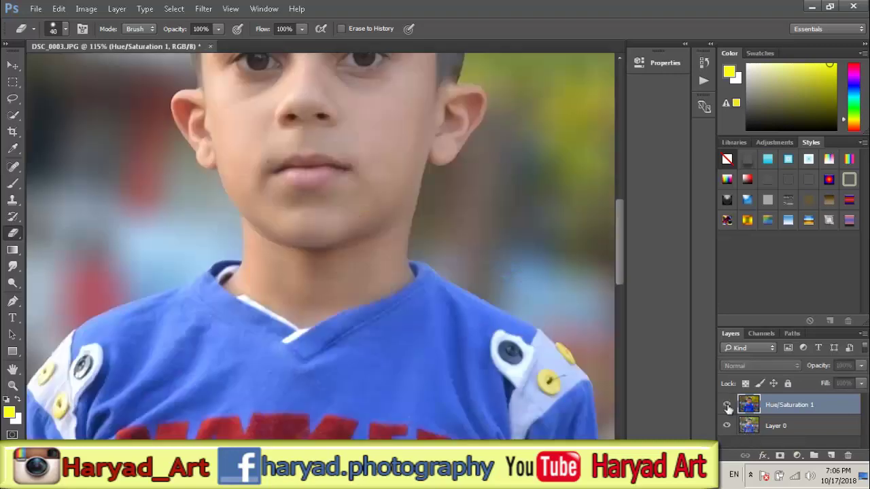
Erase the vivid layer over the boy's face and shirt with a 94 px eraser
{"action": "mouse_move", "coordinate": [330, 211]}
{"action": "left_mouse_down"}
{"action": "mouse_move", "coordinate": [345, 116]}
{"action": "mouse_move", "coordinate": [298, 276]}
{"action": "mouse_move", "coordinate": [370, 142]}
{"action": "mouse_move", "coordinate": [330, 229]}
{"action": "left_mouse_up"}
{"action": "scroll", "coordinate": [331, 229], "scroll_direction": "down", "scroll_amount": 3}
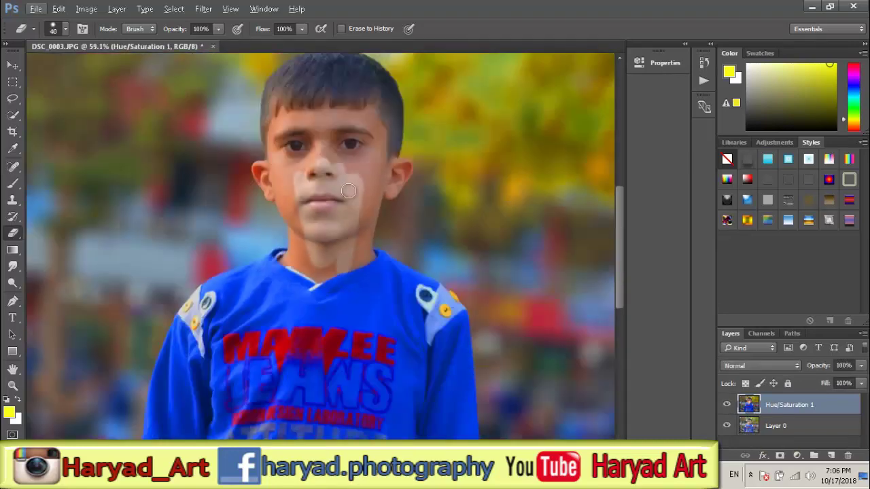
{"action": "left_click_drag", "start_coordinate": [350, 122], "coordinate": [305, 177]}
{"action": "right_click", "coordinate": [305, 177]}
{"action": "left_click_drag", "start_coordinate": [370, 170], "coordinate": [411, 171]}
{"action": "key", "text": "Return"}
{"action": "mouse_move", "coordinate": [319, 136]}
{"action": "left_mouse_down"}
{"action": "mouse_move", "coordinate": [319, 381]}
{"action": "mouse_move", "coordinate": [268, 277]}
{"action": "mouse_move", "coordinate": [224, 380]}
{"action": "mouse_move", "coordinate": [367, 380]}
{"action": "mouse_move", "coordinate": [380, 272]}
{"action": "mouse_move", "coordinate": [455, 408]}
{"action": "mouse_move", "coordinate": [346, 231]}
{"action": "mouse_move", "coordinate": [367, 75]}
{"action": "mouse_move", "coordinate": [282, 154]}
{"action": "mouse_move", "coordinate": [374, 188]}
{"action": "left_mouse_up"}
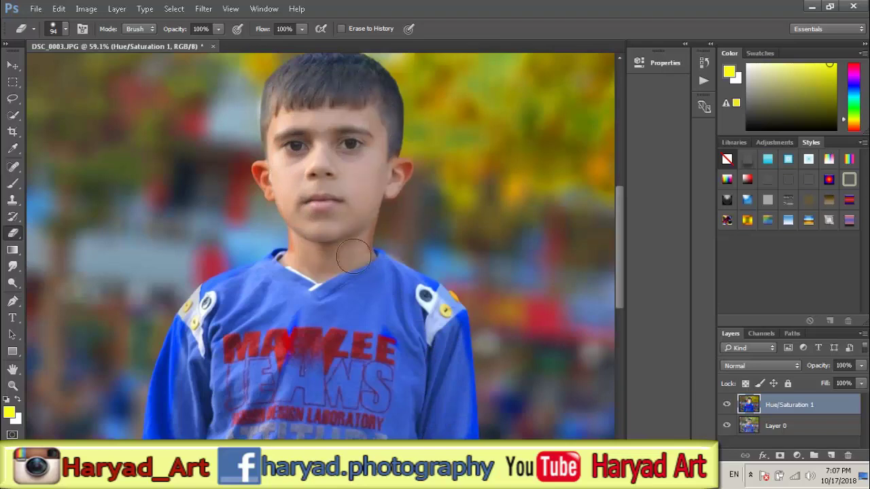
{"action": "left_click_drag", "start_coordinate": [184, 352], "coordinate": [156, 435]}
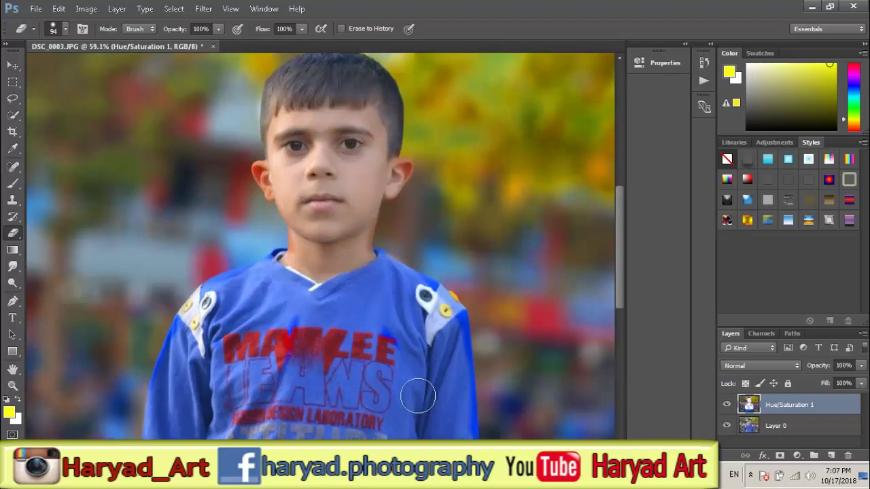
With a 40 px eraser, clear saturation from the sleeve edge, lower shirt and ORIGINAL lettering
{"action": "scroll", "coordinate": [380, 282], "scroll_direction": "up", "scroll_amount": 3}
{"action": "scroll", "coordinate": [412, 266], "scroll_direction": "up", "scroll_amount": 3}
{"action": "right_click", "coordinate": [353, 225]}
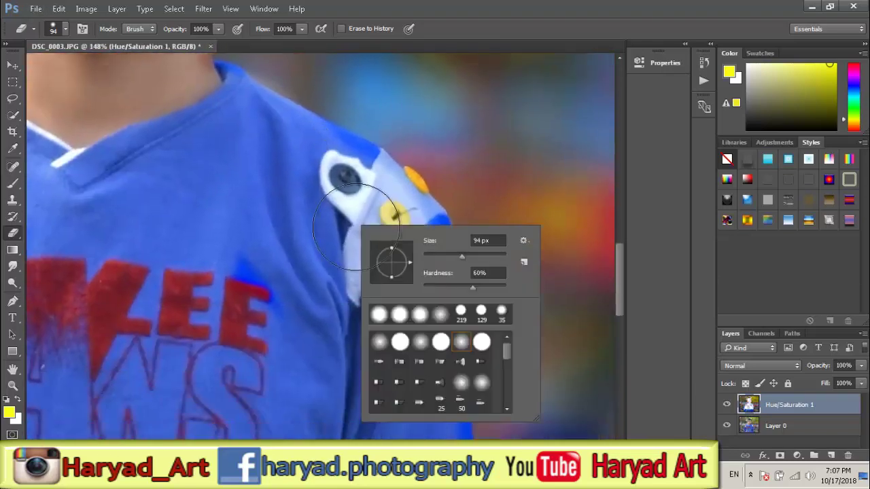
{"action": "type", "text": "40"}
{"action": "key", "text": "Return"}
{"action": "left_click_drag", "start_coordinate": [378, 317], "coordinate": [363, 44]}
{"action": "mouse_move", "coordinate": [435, 152]}
{"action": "left_mouse_down"}
{"action": "mouse_move", "coordinate": [469, 428]}
{"action": "mouse_move", "coordinate": [369, 406]}
{"action": "mouse_move", "coordinate": [297, 428]}
{"action": "mouse_move", "coordinate": [225, 361]}
{"action": "mouse_move", "coordinate": [68, 356]}
{"action": "mouse_move", "coordinate": [272, 198]}
{"action": "left_mouse_up"}
{"action": "mouse_move", "coordinate": [544, 343]}
{"action": "left_mouse_down"}
{"action": "mouse_move", "coordinate": [550, 322]}
{"action": "mouse_move", "coordinate": [159, 311]}
{"action": "mouse_move", "coordinate": [97, 385]}
{"action": "left_mouse_up"}
{"action": "left_click_drag", "start_coordinate": [186, 239], "coordinate": [472, 266]}
{"action": "mouse_move", "coordinate": [380, 278]}
{"action": "left_mouse_down"}
{"action": "mouse_move", "coordinate": [285, 214]}
{"action": "mouse_move", "coordinate": [382, 385]}
{"action": "mouse_move", "coordinate": [145, 375]}
{"action": "mouse_move", "coordinate": [159, 172]}
{"action": "left_mouse_up"}
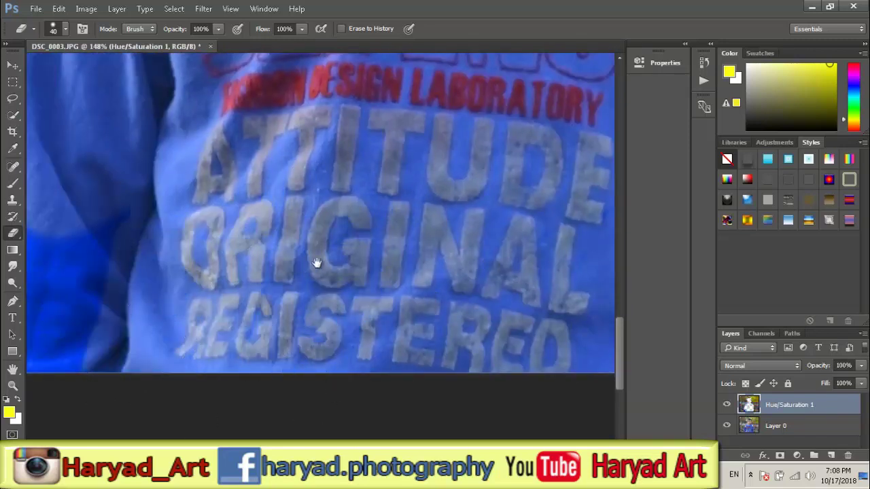
Clear saturation from the dark-blue left sleeve and inspect the hair edges
{"action": "left_click_drag", "start_coordinate": [316, 263], "coordinate": [561, 236]}
{"action": "mouse_move", "coordinate": [403, 151]}
{"action": "left_mouse_down"}
{"action": "mouse_move", "coordinate": [278, 214]}
{"action": "mouse_move", "coordinate": [295, 346]}
{"action": "mouse_move", "coordinate": [258, 269]}
{"action": "mouse_move", "coordinate": [272, 106]}
{"action": "mouse_move", "coordinate": [287, 310]}
{"action": "left_mouse_up"}
{"action": "scroll", "coordinate": [288, 311], "scroll_direction": "up", "scroll_amount": 5}
{"action": "mouse_move", "coordinate": [237, 231]}
{"action": "left_mouse_down"}
{"action": "mouse_move", "coordinate": [305, 125]}
{"action": "mouse_move", "coordinate": [217, 390]}
{"action": "mouse_move", "coordinate": [401, 204]}
{"action": "mouse_move", "coordinate": [482, 175]}
{"action": "mouse_move", "coordinate": [488, 112]}
{"action": "mouse_move", "coordinate": [386, 289]}
{"action": "left_mouse_up"}
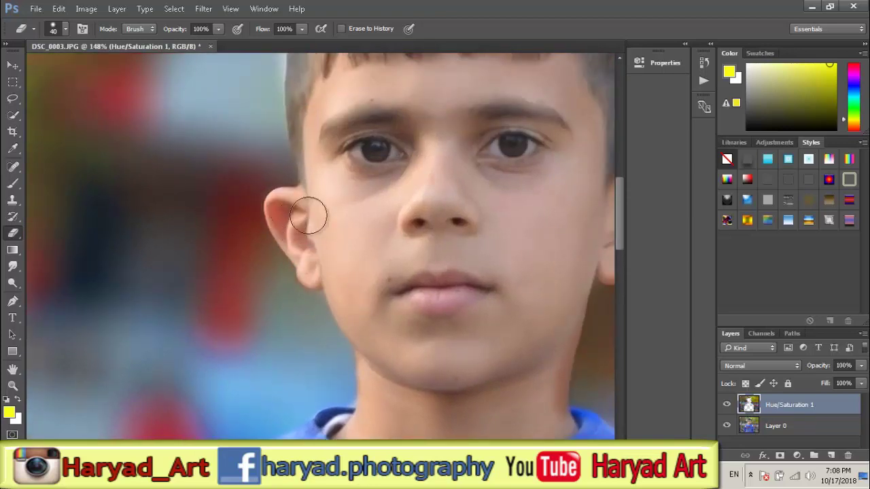
{"action": "left_click_drag", "start_coordinate": [301, 88], "coordinate": [277, 262]}
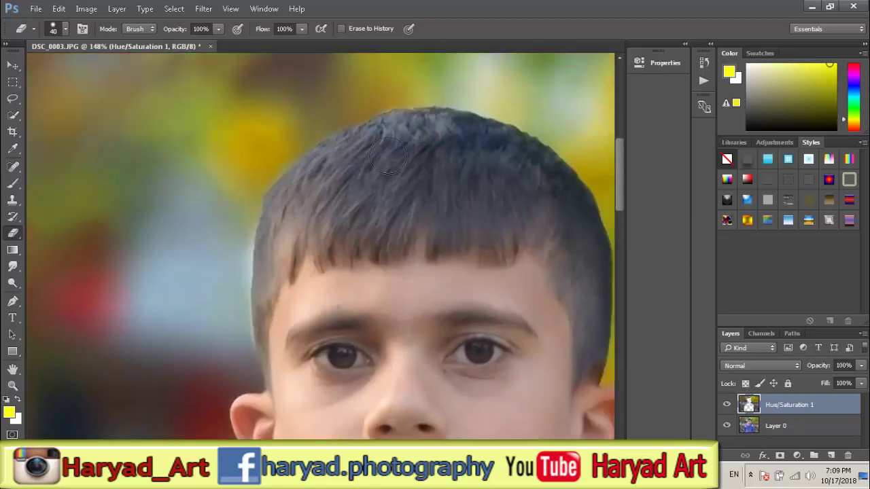
{"action": "left_click_drag", "start_coordinate": [498, 136], "coordinate": [292, 132]}
{"action": "right_click", "coordinate": [343, 167]}
{"action": "key", "text": "Escape"}
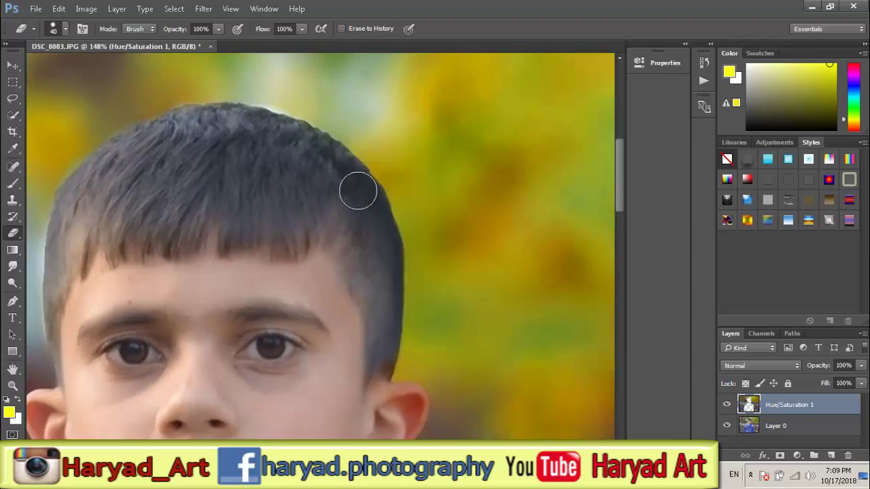
{"action": "left_click_drag", "start_coordinate": [378, 249], "coordinate": [227, 150]}
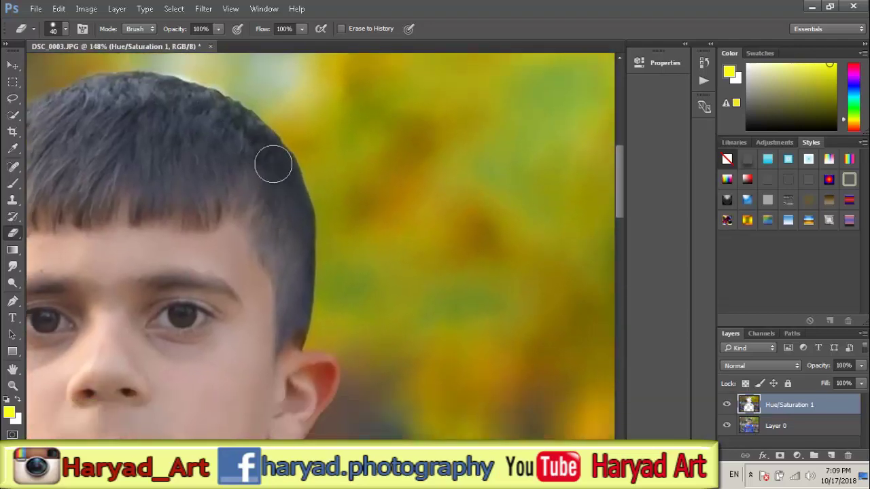
{"action": "left_click_drag", "start_coordinate": [294, 336], "coordinate": [328, 109]}
{"action": "right_click", "coordinate": [342, 161]}
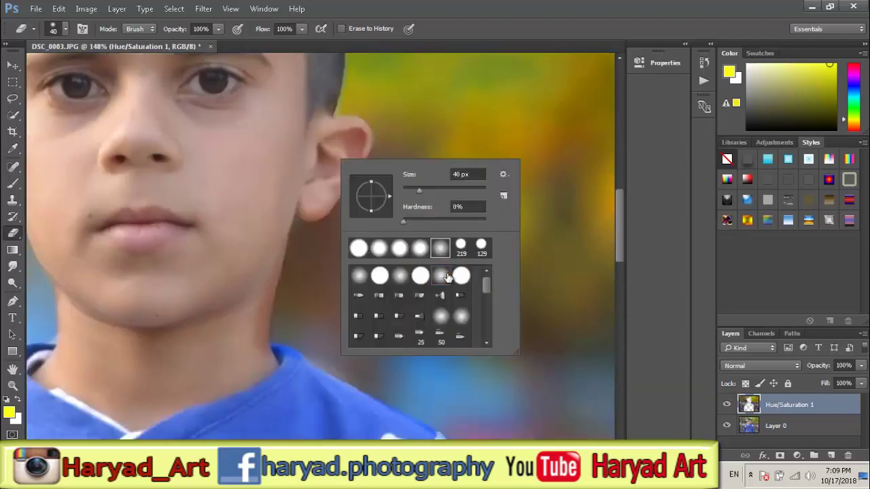
{"action": "key", "text": "Escape"}
Set the eraser size to 48 px for the hair edges
{"action": "scroll", "coordinate": [236, 300], "scroll_direction": "up", "scroll_amount": 5}
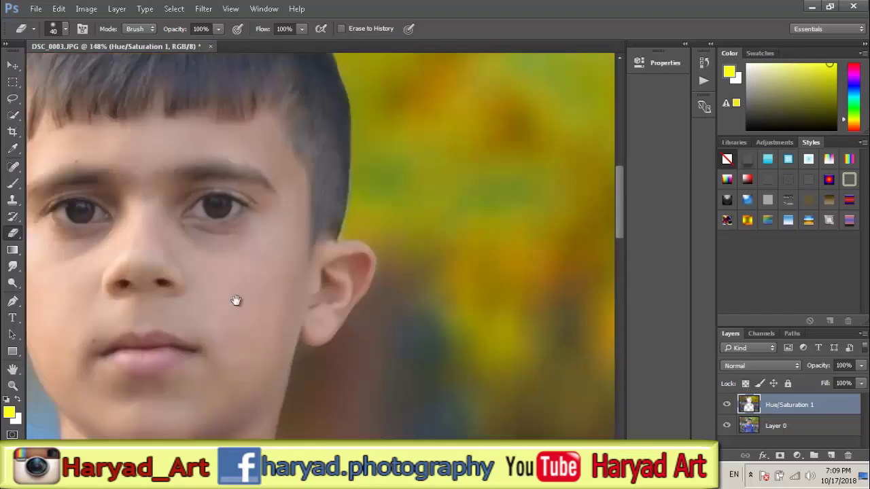
{"action": "right_click", "coordinate": [321, 244]}
{"action": "type", "text": "48"}
{"action": "key", "text": "Return"}
{"action": "scroll", "coordinate": [296, 199], "scroll_direction": "up", "scroll_amount": 5}
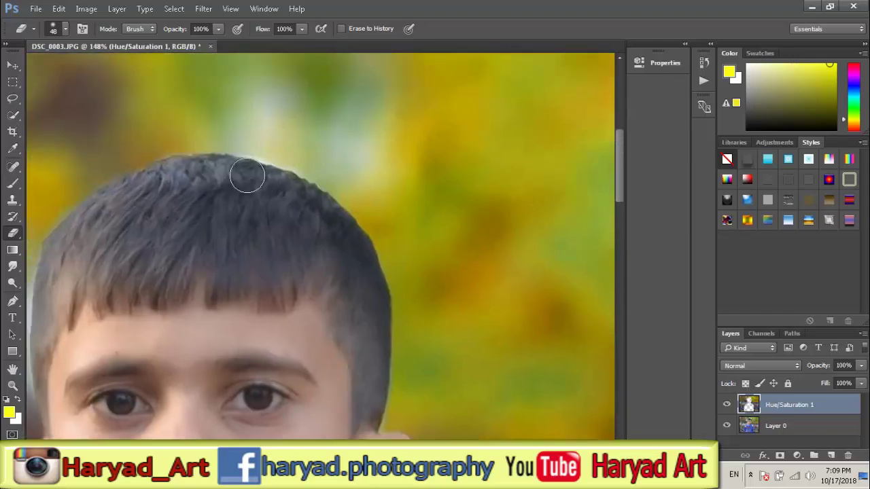
{"action": "scroll", "coordinate": [382, 310], "scroll_direction": "down", "scroll_amount": 5}
{"action": "scroll", "coordinate": [324, 317], "scroll_direction": "down", "scroll_amount": 4}
{"action": "scroll", "coordinate": [415, 282], "scroll_direction": "down", "scroll_amount": 4}
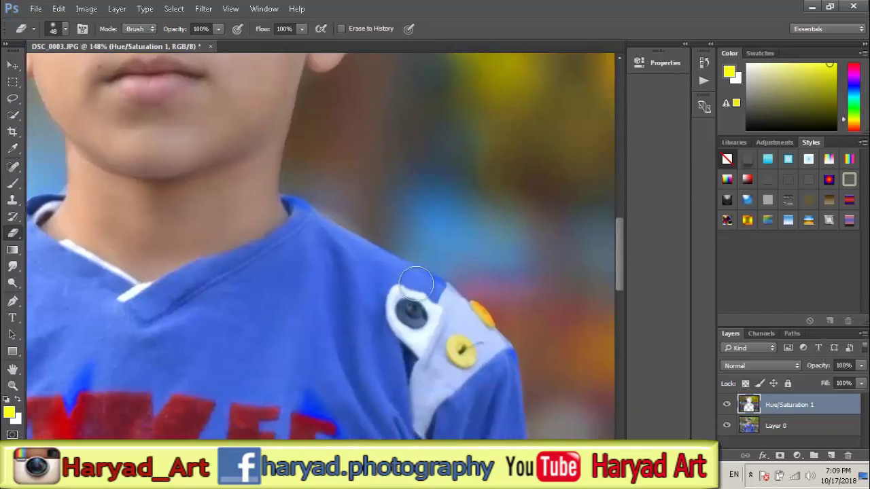
{"action": "scroll", "coordinate": [416, 282], "scroll_direction": "down", "scroll_amount": 3}
{"action": "scroll", "coordinate": [311, 252], "scroll_direction": "down", "scroll_amount": 5}
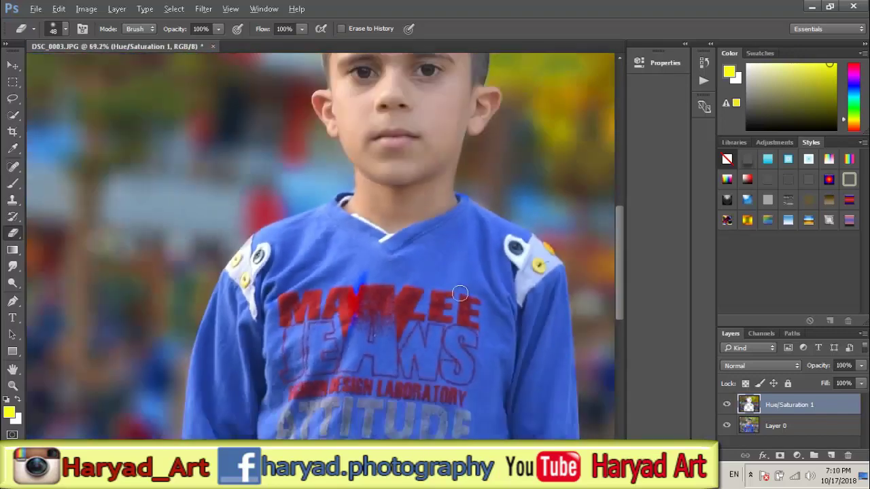
{"action": "scroll", "coordinate": [460, 293], "scroll_direction": "down", "scroll_amount": 2}
{"action": "scroll", "coordinate": [442, 278], "scroll_direction": "down", "scroll_amount": 2}
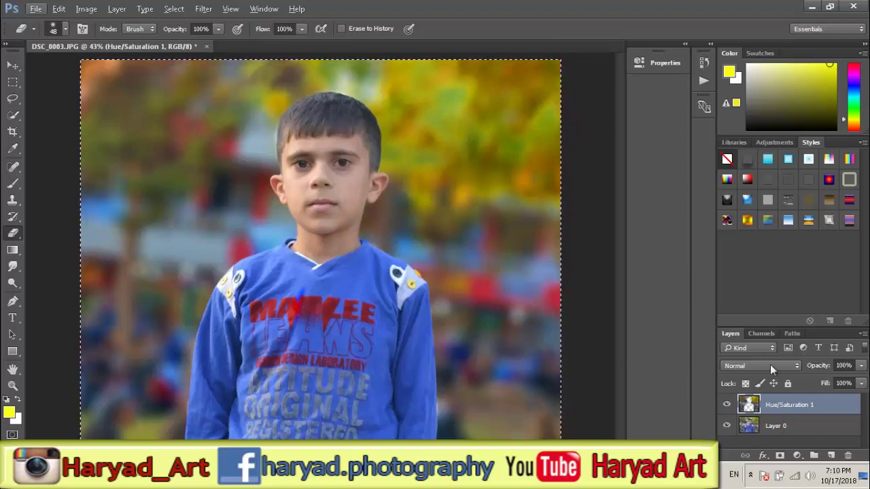
Outline the saturated layer with the Double Ring Glow style and set the eraser to 136 px
{"action": "left_click", "coordinate": [848, 180]}
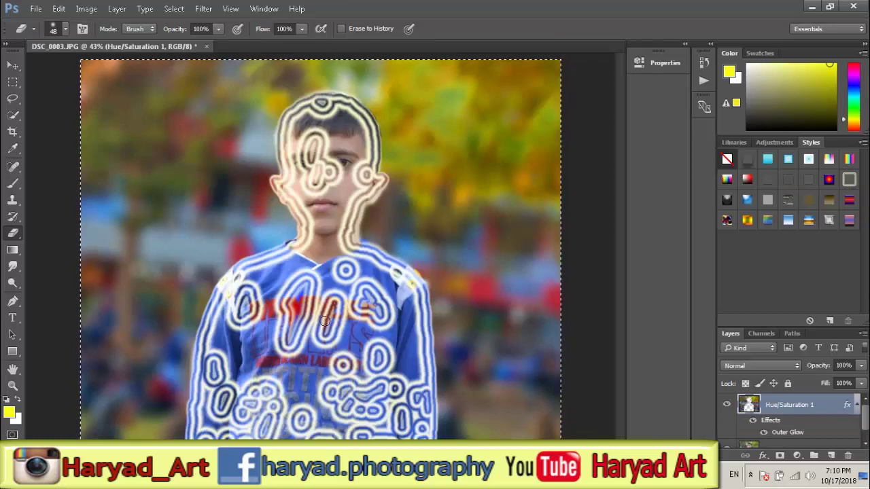
{"action": "left_click_drag", "start_coordinate": [333, 301], "coordinate": [319, 354]}
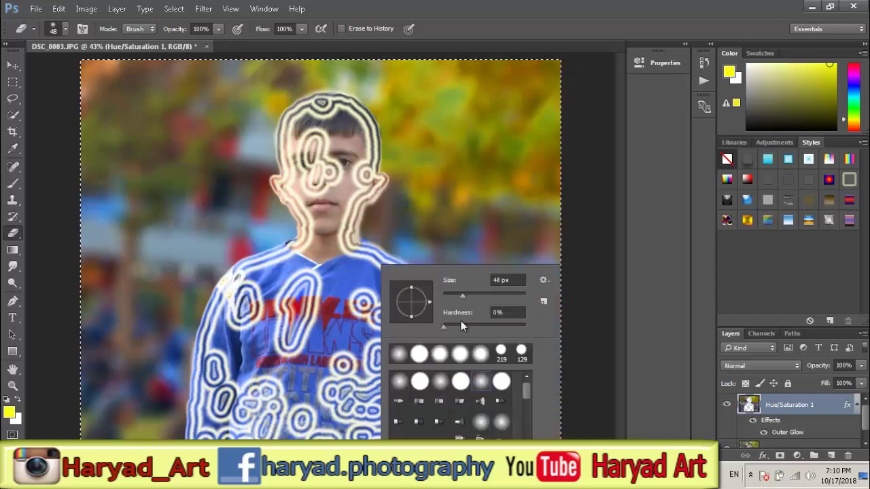
{"action": "right_click", "coordinate": [382, 266]}
{"action": "double_click", "coordinate": [501, 279]}
{"action": "type", "text": "136"}
{"action": "key", "text": "Return"}
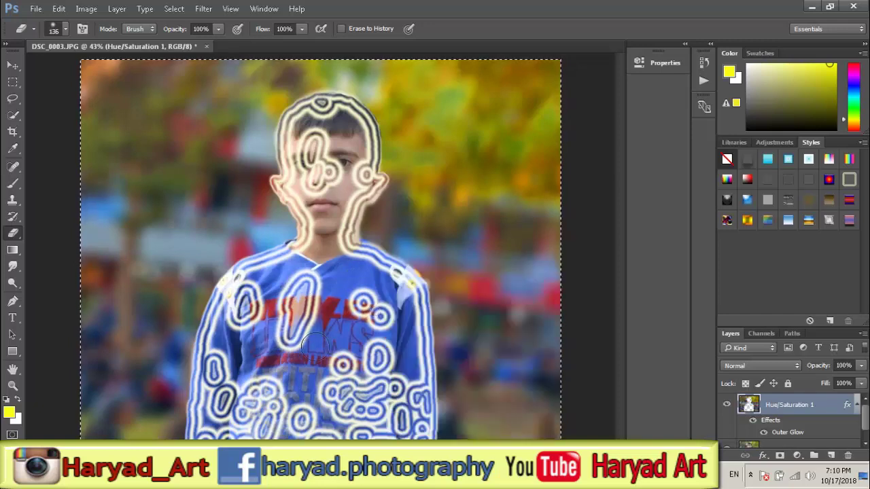
{"action": "right_click", "coordinate": [363, 318]}
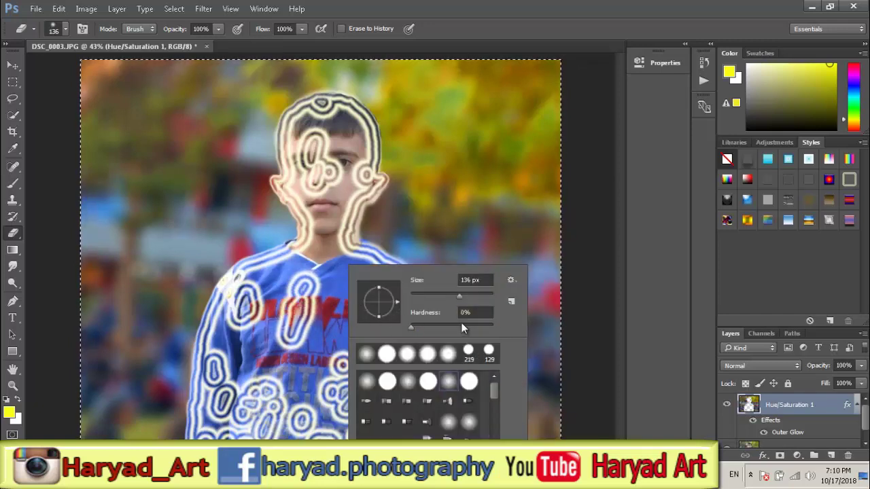
{"action": "double_click", "coordinate": [466, 312]}
{"action": "key", "text": "Return"}
Erase leftover saturation on the shirt, shoulder, face and ear, then delete the Outer Glow
{"action": "mouse_move", "coordinate": [313, 285]}
{"action": "left_mouse_down"}
{"action": "mouse_move", "coordinate": [223, 371]}
{"action": "mouse_move", "coordinate": [340, 415]}
{"action": "mouse_move", "coordinate": [381, 306]}
{"action": "left_mouse_up"}
{"action": "mouse_move", "coordinate": [387, 380]}
{"action": "left_mouse_down"}
{"action": "mouse_move", "coordinate": [416, 406]}
{"action": "mouse_move", "coordinate": [326, 427]}
{"action": "left_mouse_up"}
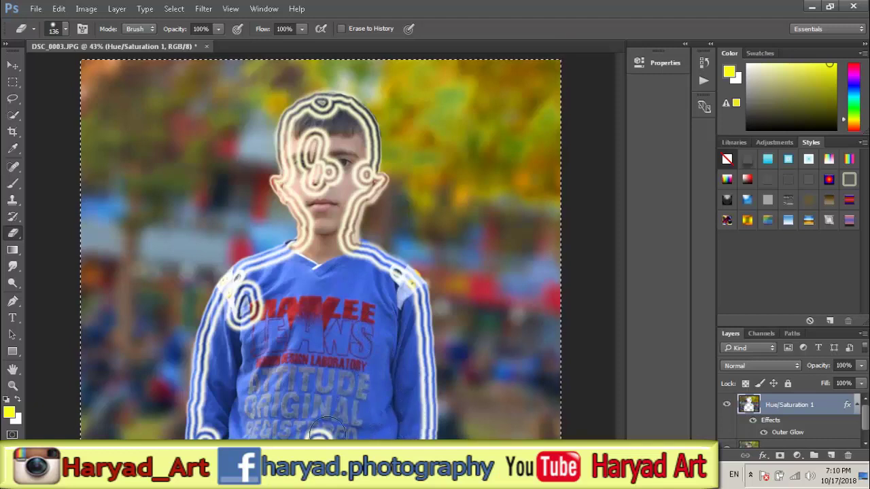
{"action": "left_click_drag", "start_coordinate": [249, 335], "coordinate": [231, 282]}
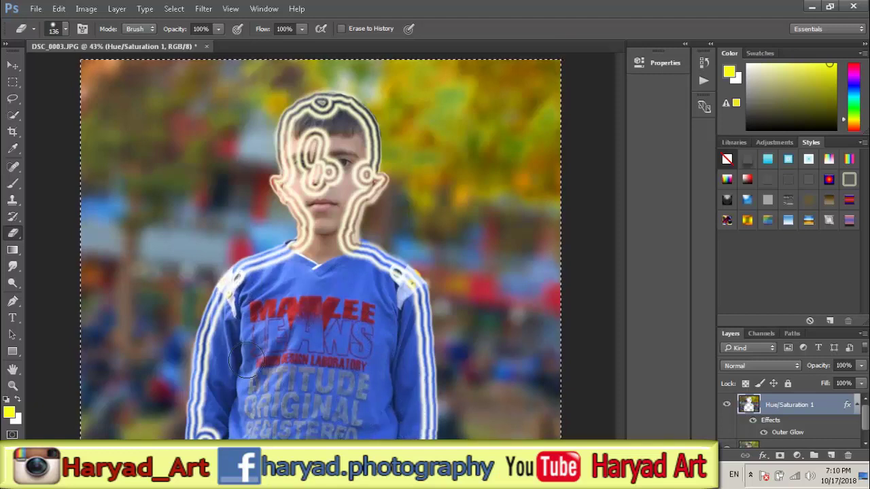
{"action": "left_click_drag", "start_coordinate": [333, 197], "coordinate": [317, 109]}
{"action": "left_click_drag", "start_coordinate": [350, 151], "coordinate": [360, 178]}
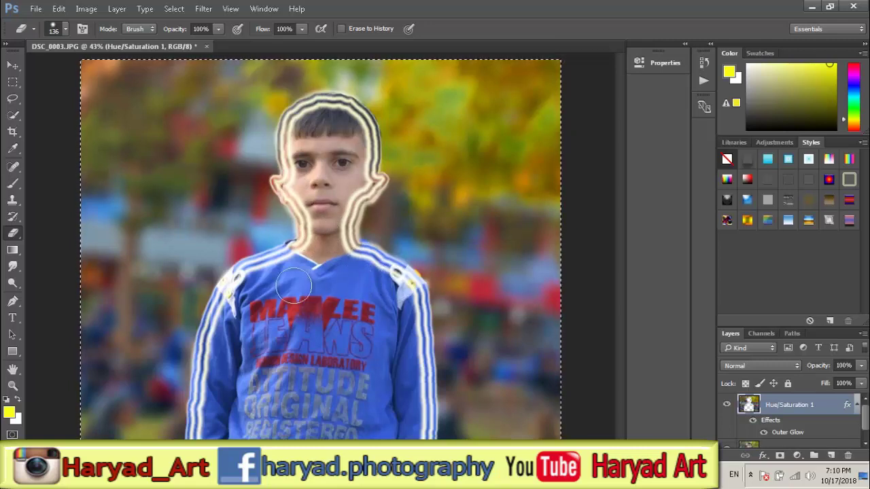
{"action": "left_click", "coordinate": [727, 159]}
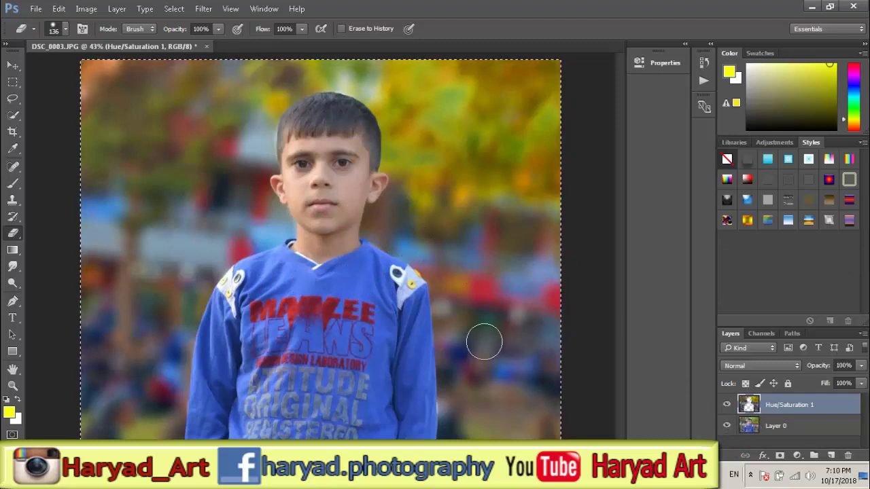
Touch up the upper-right background, then Merge Visible into a single Layer 0
{"action": "left_click_drag", "start_coordinate": [419, 120], "coordinate": [514, 181]}
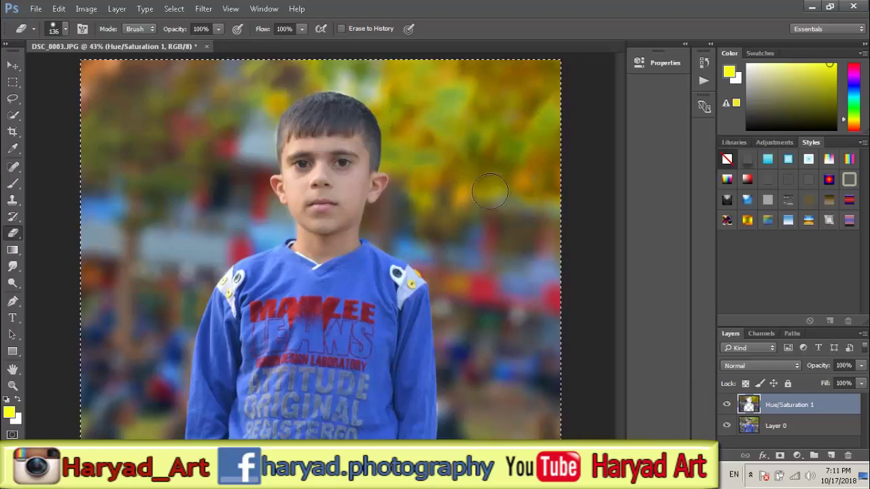
{"action": "left_click", "coordinate": [772, 430]}
{"action": "right_click", "coordinate": [772, 430]}
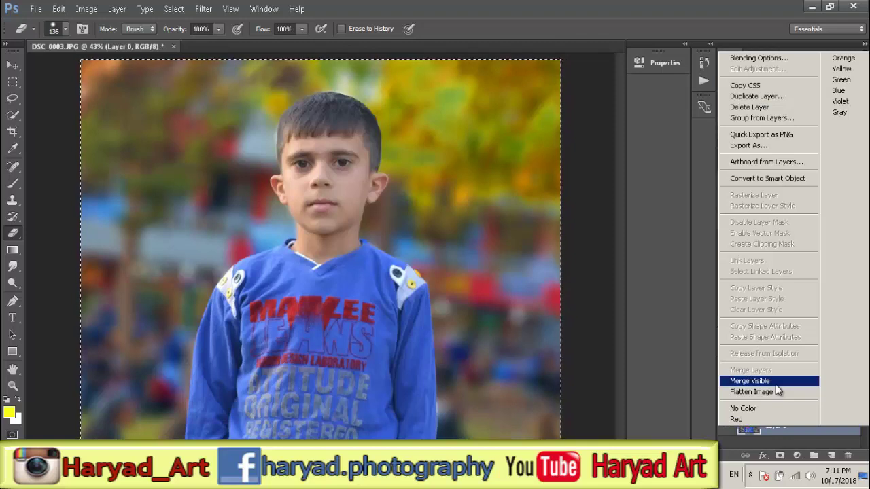
{"action": "left_click", "coordinate": [775, 384]}
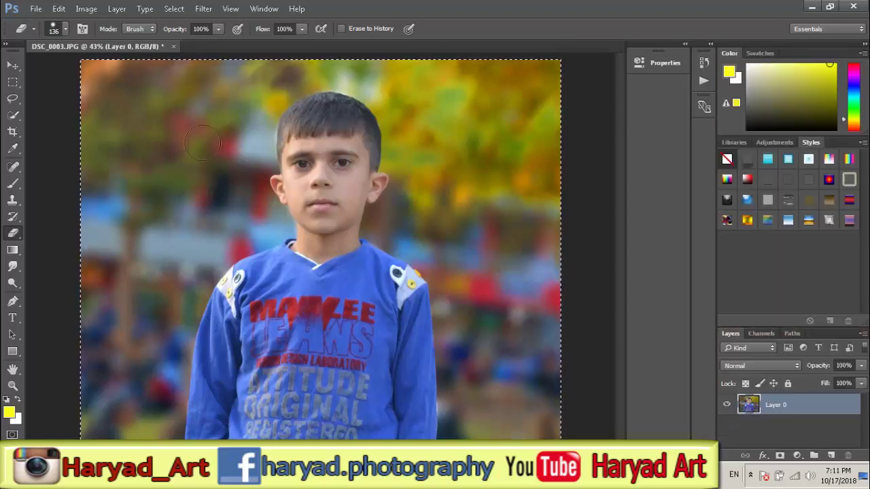
{"action": "left_click", "coordinate": [35, 9]}
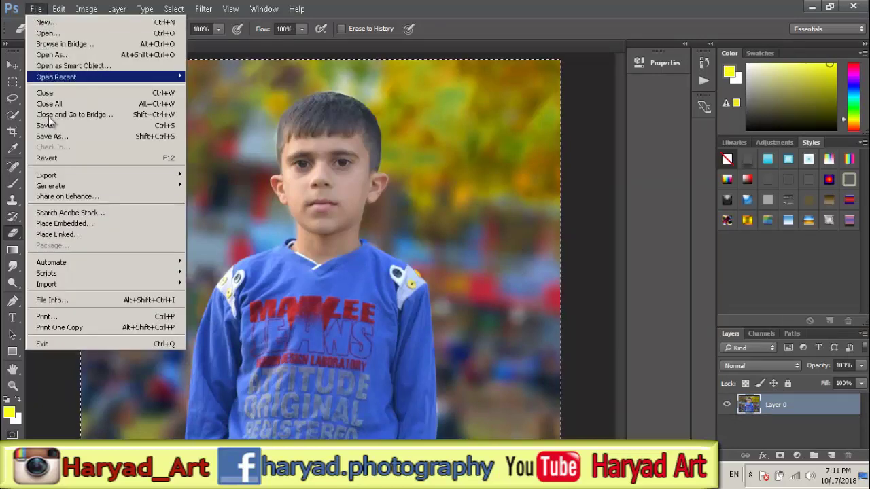
{"action": "left_click", "coordinate": [54, 165]}
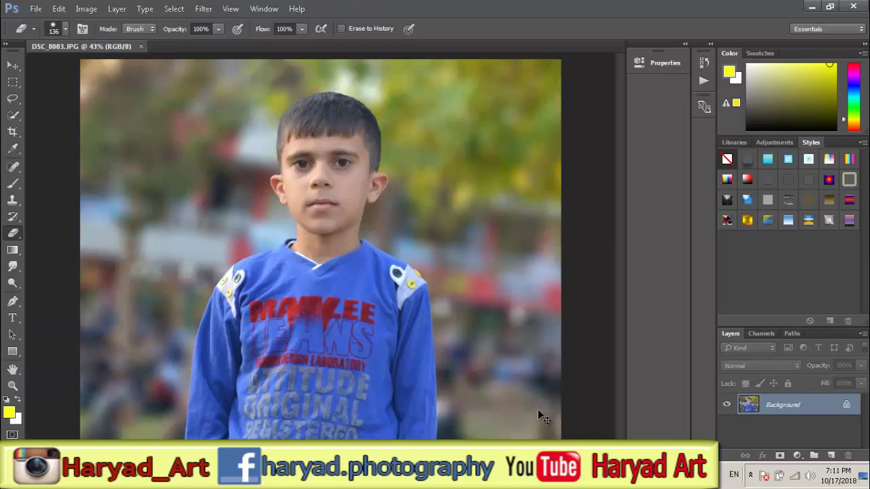
{"action": "key", "text": "ctrl+z"}
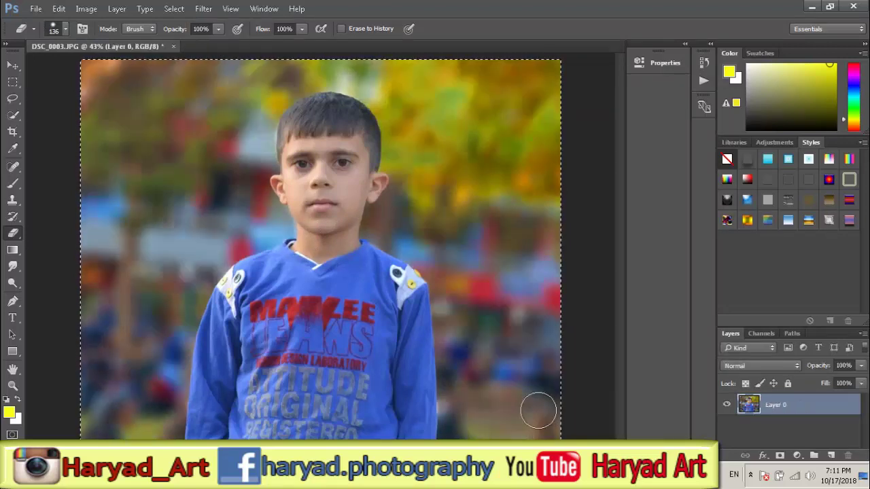
{"action": "key", "text": "ctrl+z"}
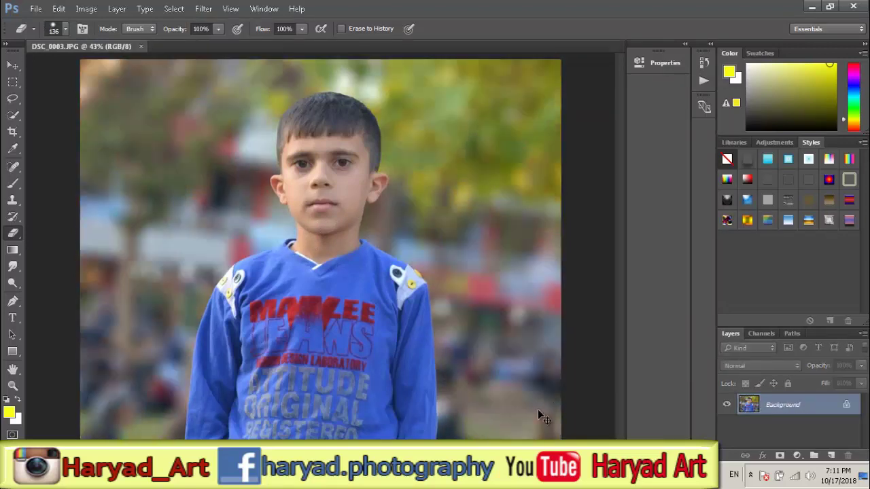
{"action": "key", "text": "ctrl+z"}
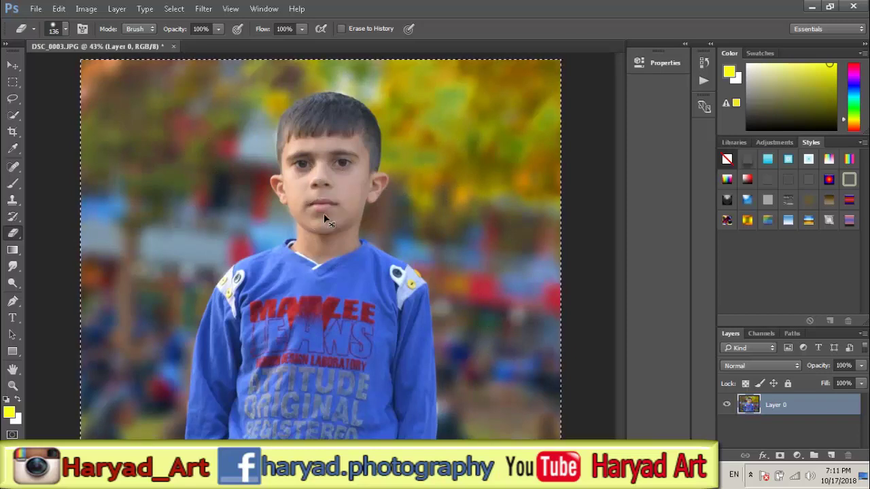
{"action": "key", "text": "F12"}
{"action": "key", "text": "ctrl+z"}
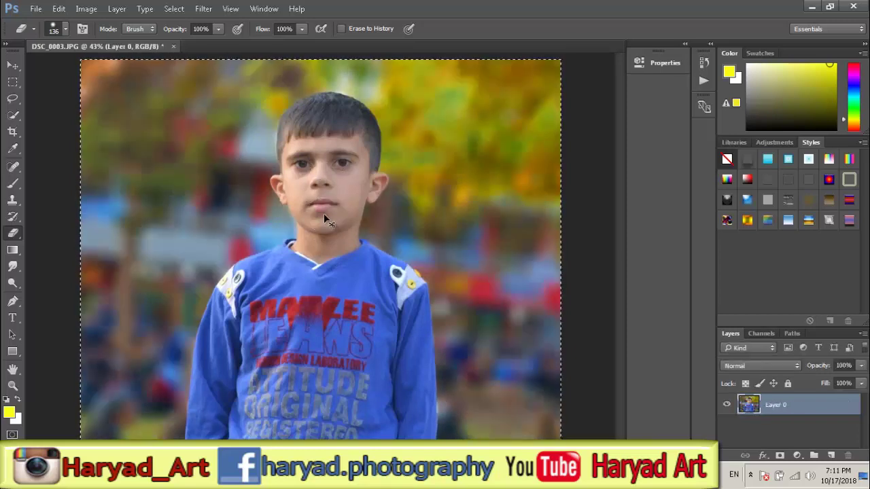
{"action": "key", "text": "F12"}
{"action": "key", "text": "ctrl+z"}
{"action": "key", "text": "F12"}
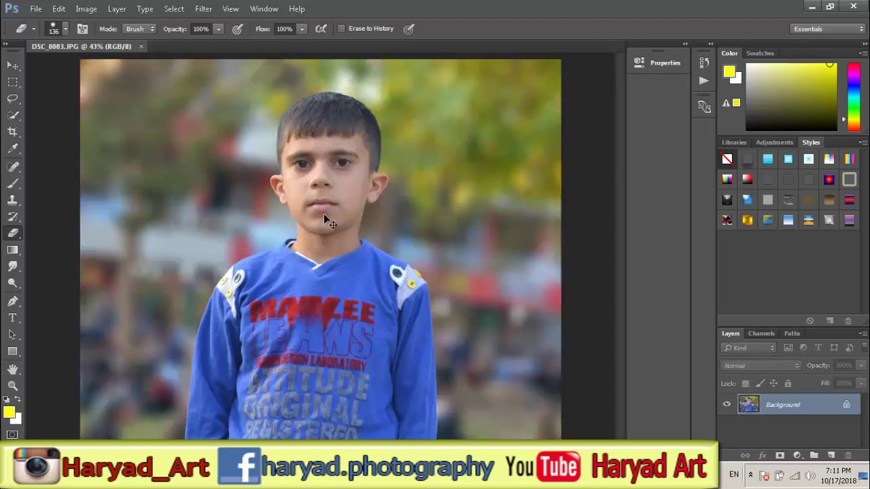
{"action": "key", "text": "ctrl+z"}
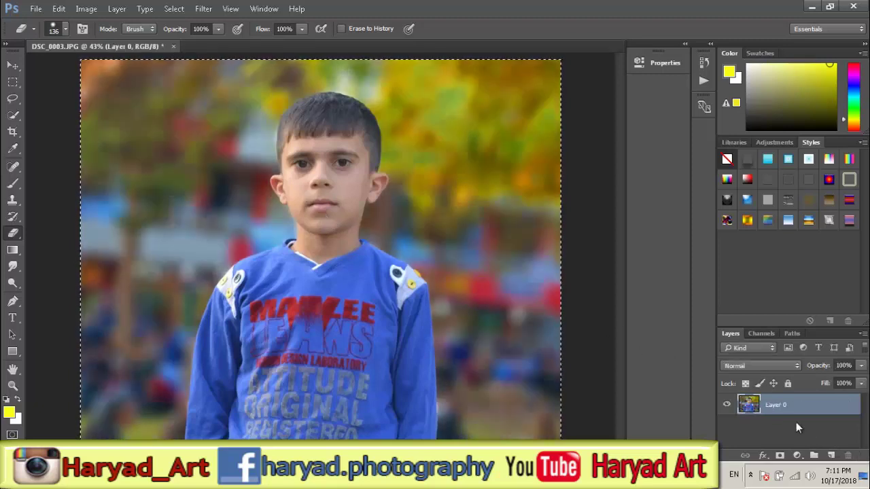